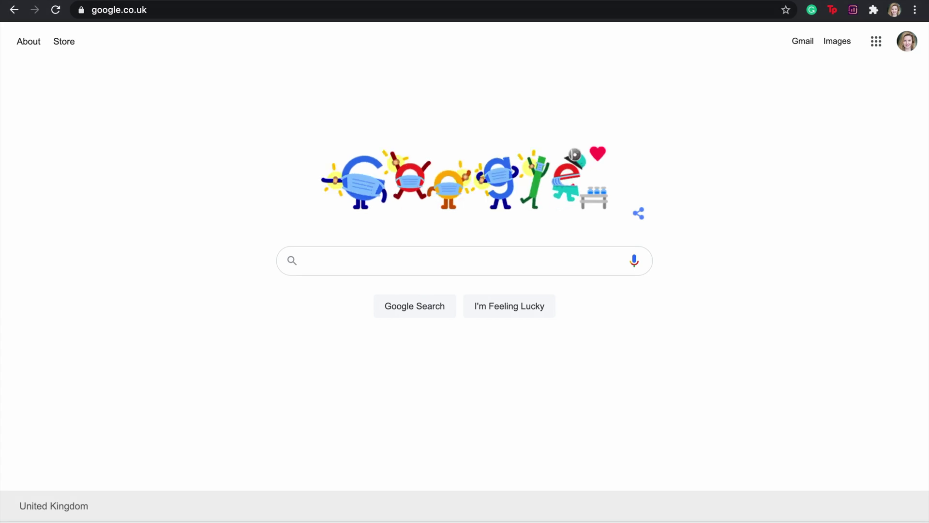
type("Twinkl")
Search Google for 'Twinkl' and open the Twinkl website from the results
left_click(337, 287)
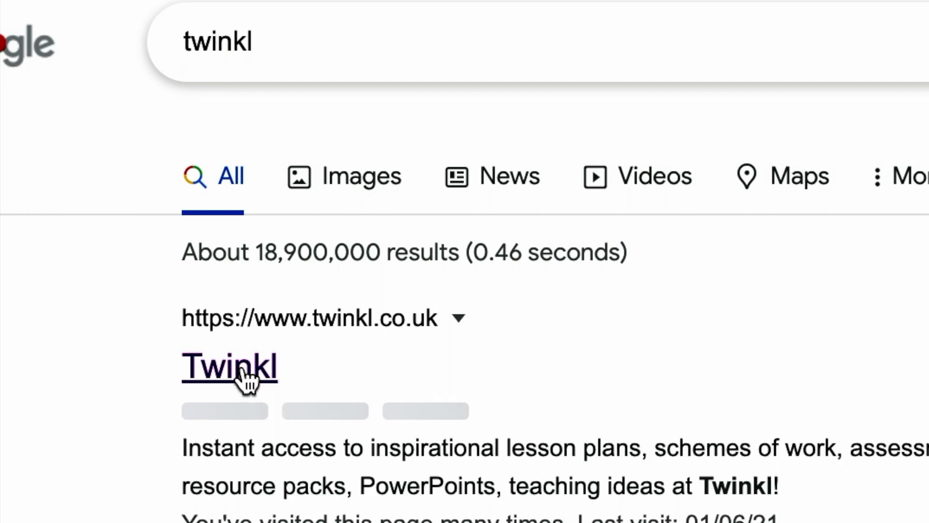
left_click(244, 379)
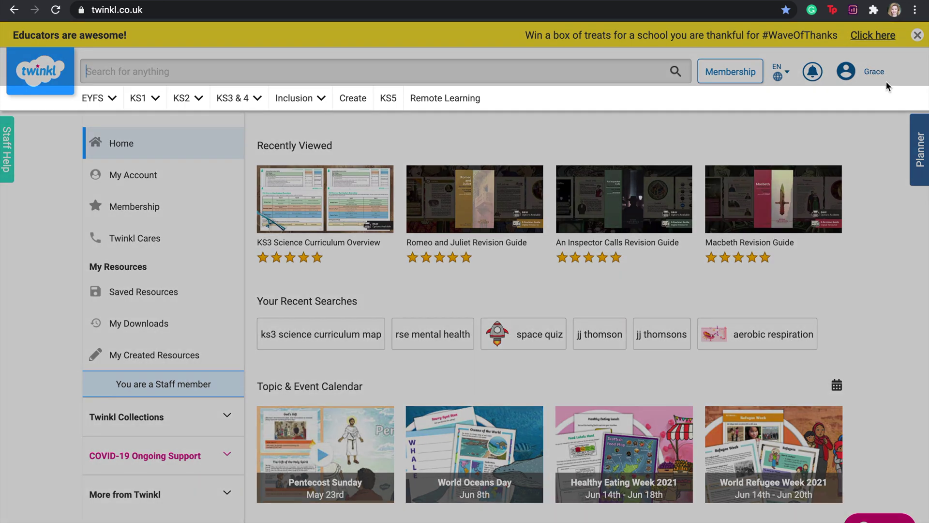
Show the account's panel of Twinkl apps, then dismiss it
left_click(875, 72)
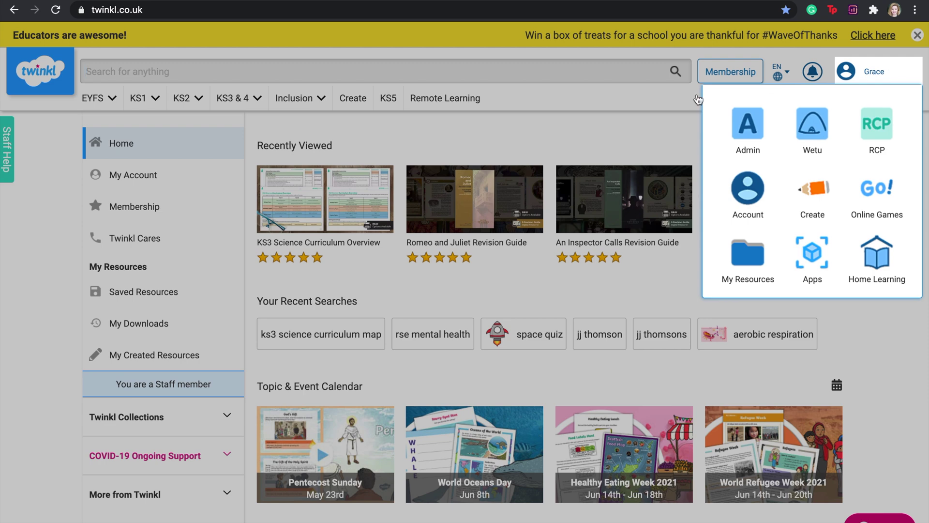
left_click(699, 100)
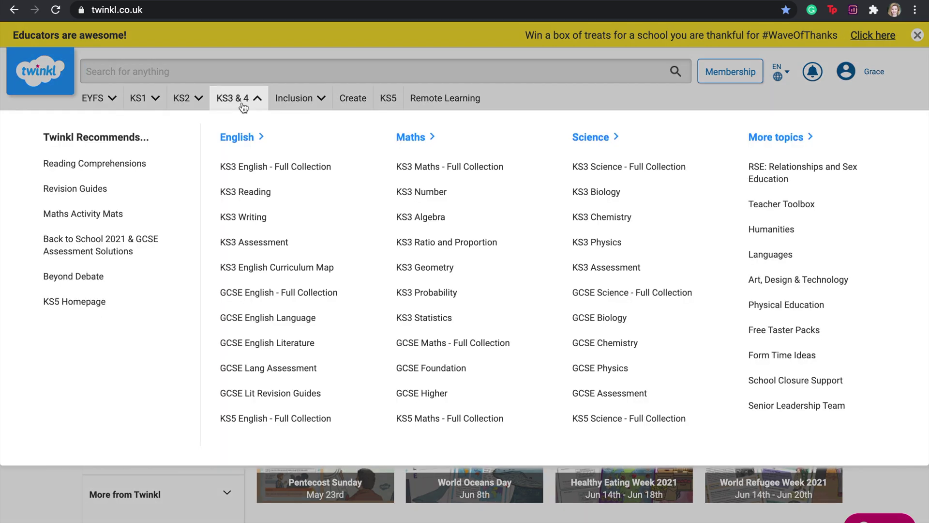
Go to KS3 Science - Full Collection and open the KS3 Science Curriculum Overview resource
left_click(620, 175)
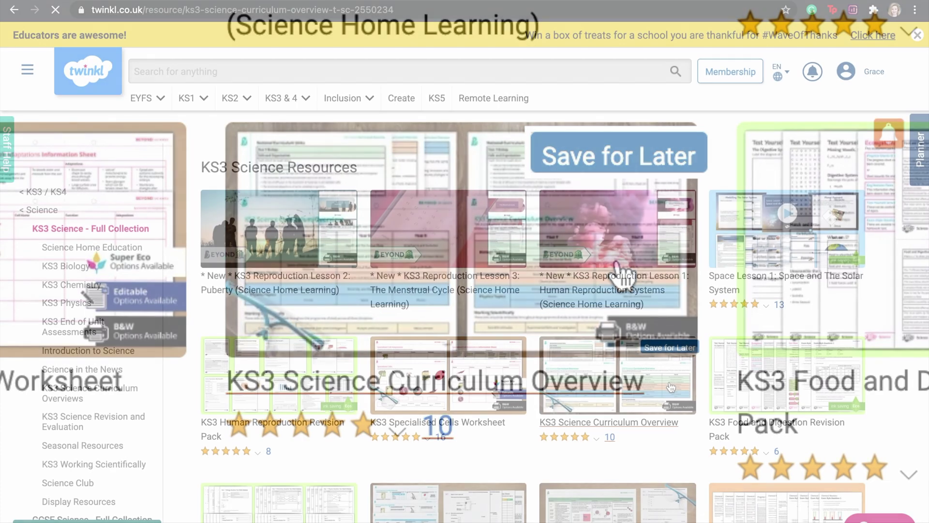
left_click(621, 275)
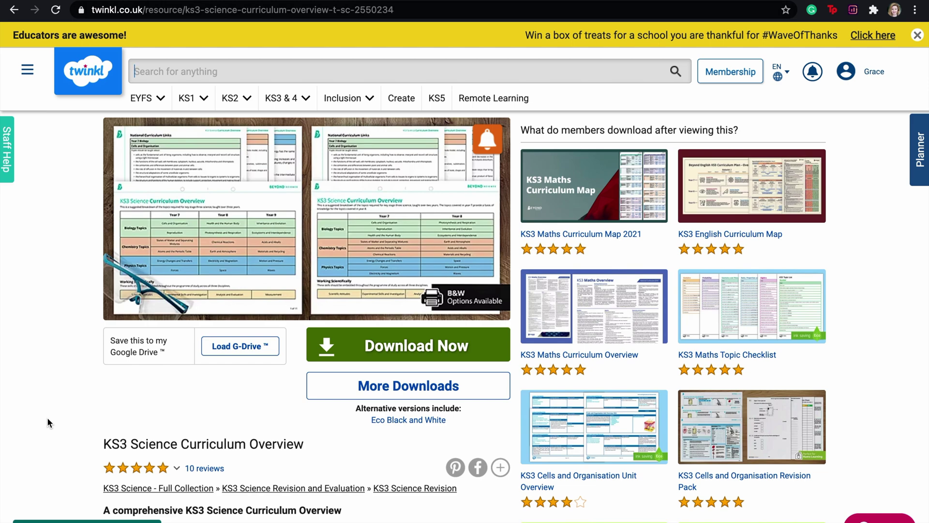
scroll(47, 418, "down", 1)
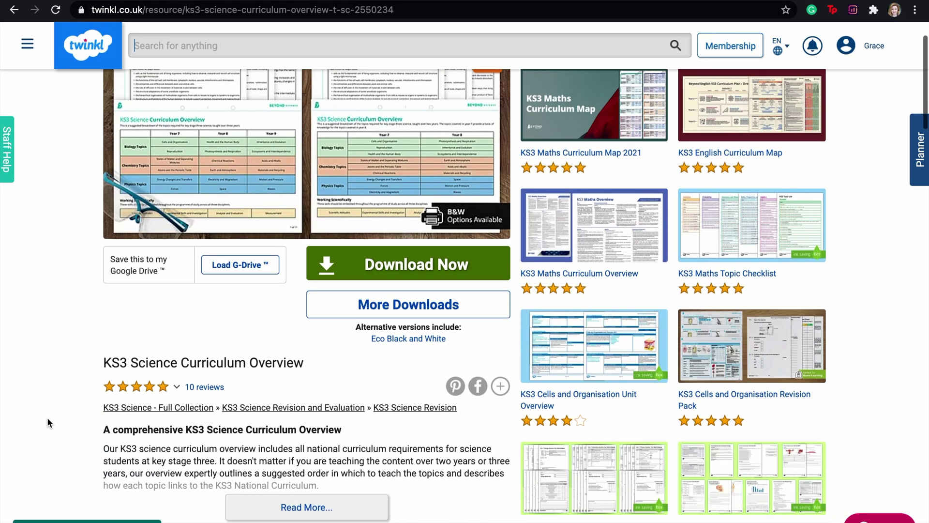
scroll(47, 419, "down", 2)
scroll(47, 419, "down", 1)
scroll(47, 419, "down", 2)
scroll(48, 420, "down", 3)
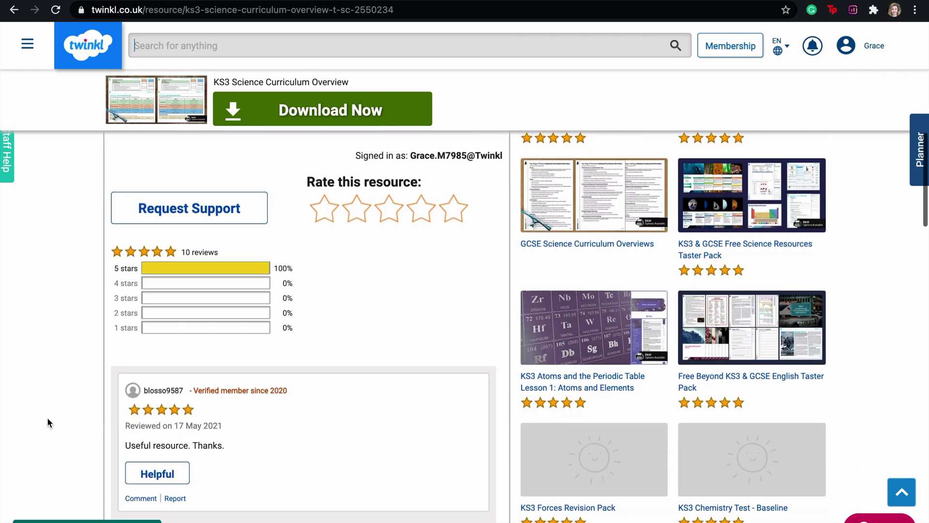
scroll(47, 419, "down", 2)
scroll(47, 419, "down", 2)
scroll(48, 421, "down", 3)
scroll(48, 421, "down", 1)
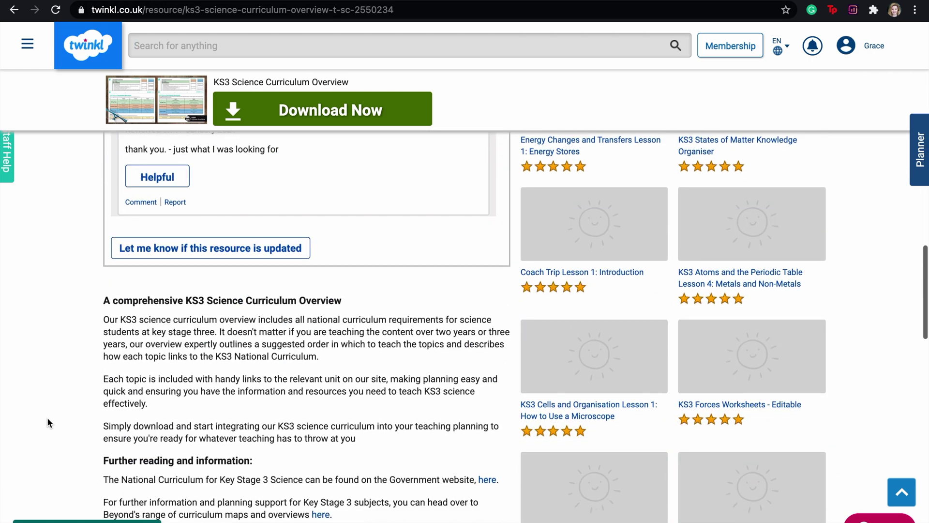
scroll(47, 420, "down", 2)
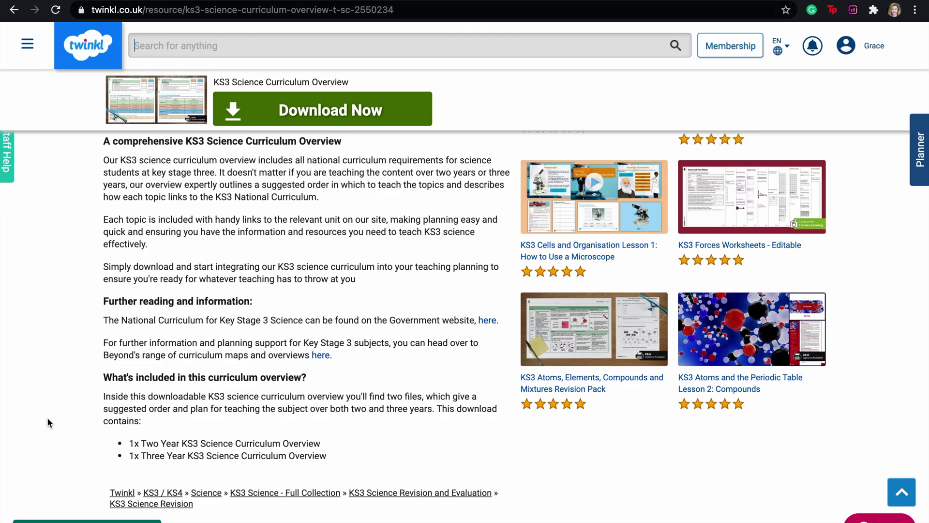
scroll(47, 418, "up", 5)
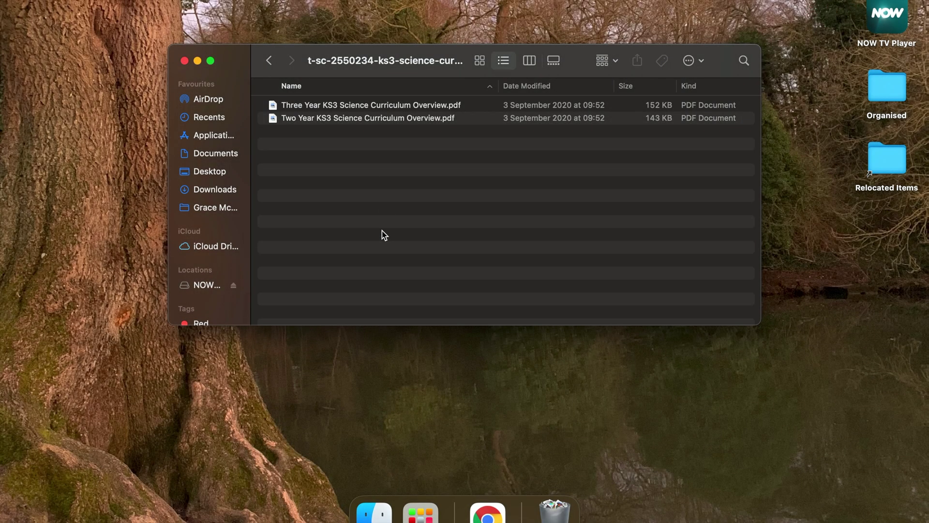
Open the Three Year overview PDF, page through three curriculum-link pages, then return to Twinkl's KS3 & 4 listings
left_click(423, 106)
double_click(424, 106)
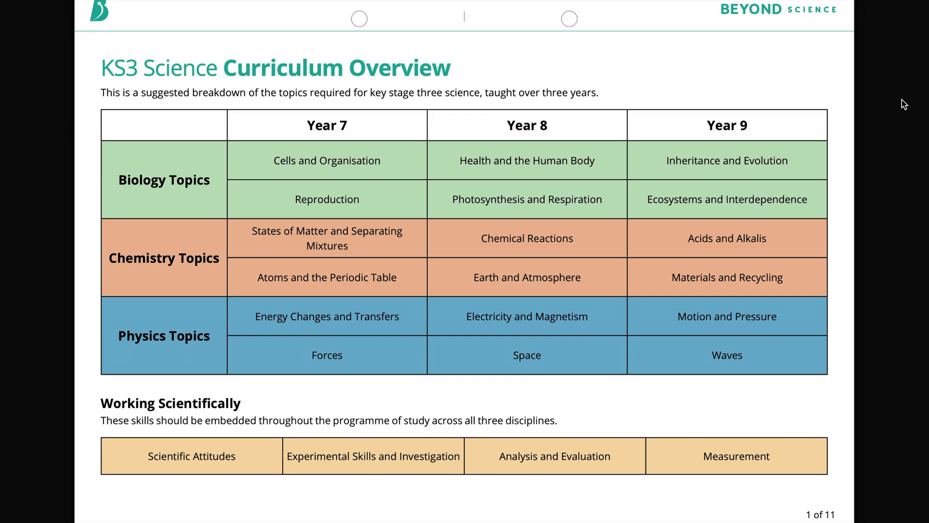
key("Right")
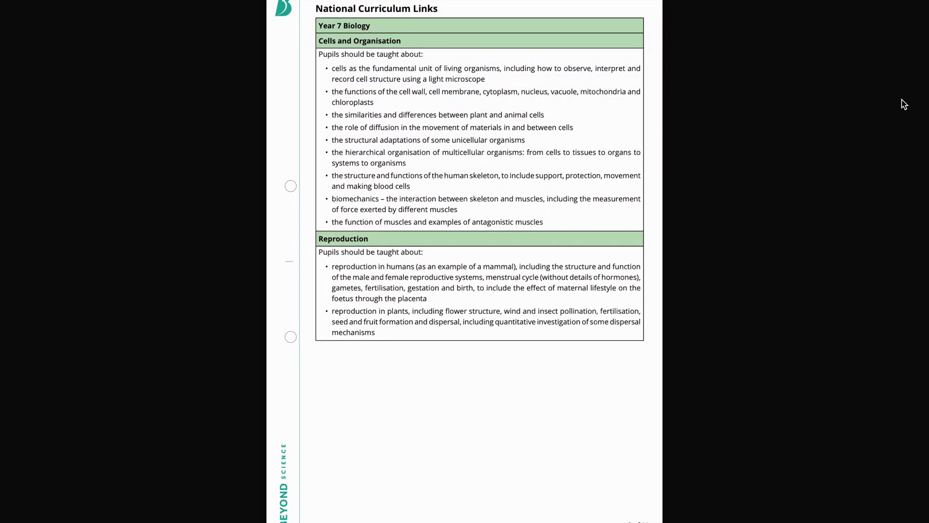
key("Right")
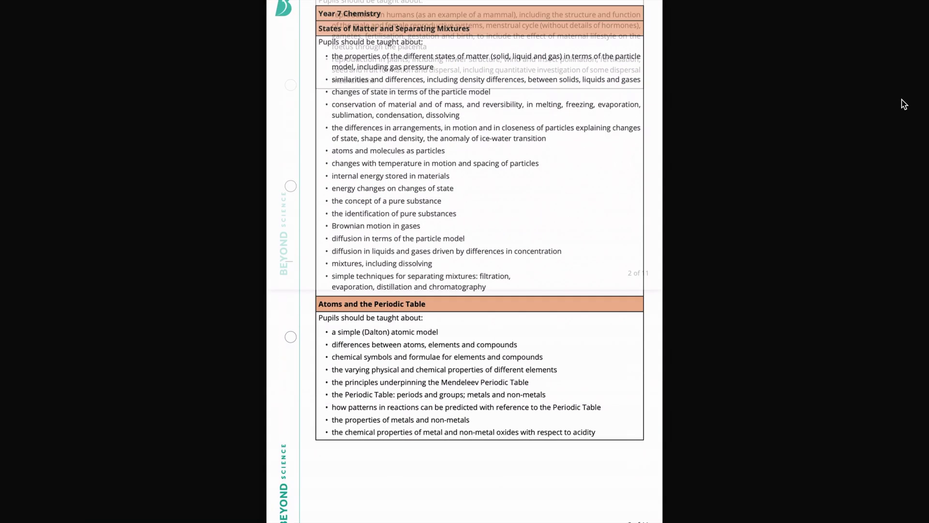
key("Right")
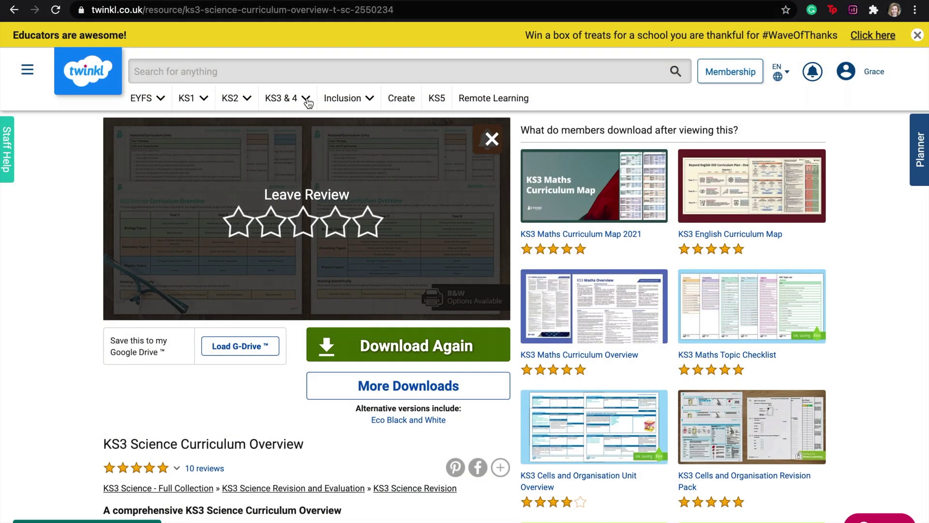
left_click(308, 102)
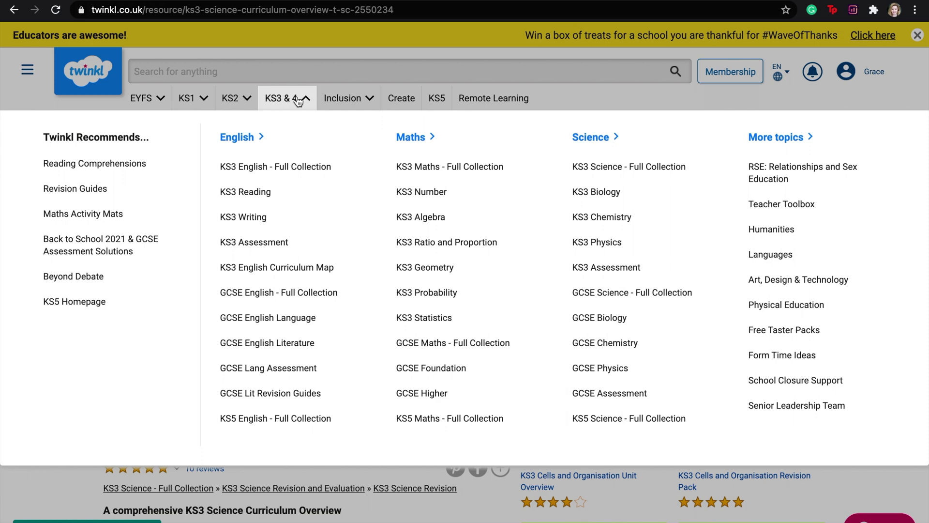
Browse KS3 Chemistry > Earth and Atmosphere > Structure of the Earth and Rocks, then open The Earth's Structure Quiz PowerPoint
left_click(597, 217)
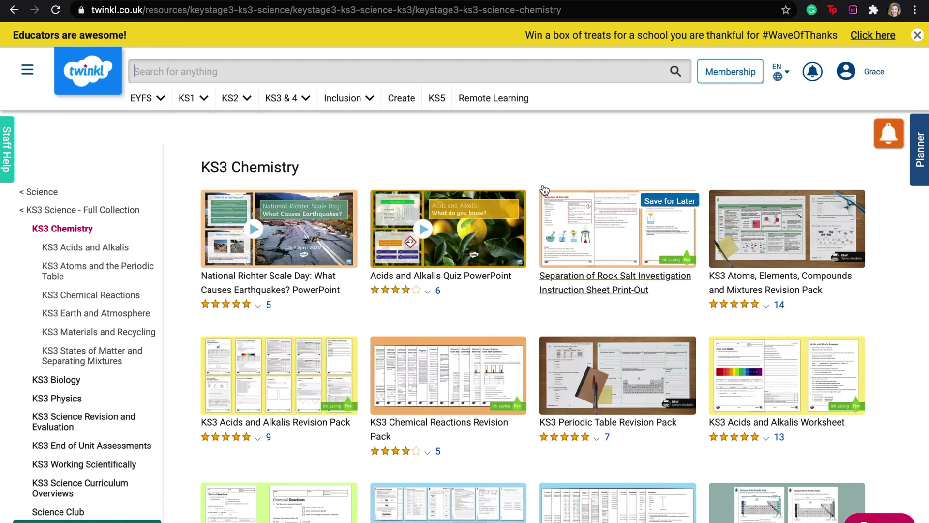
left_click(118, 314)
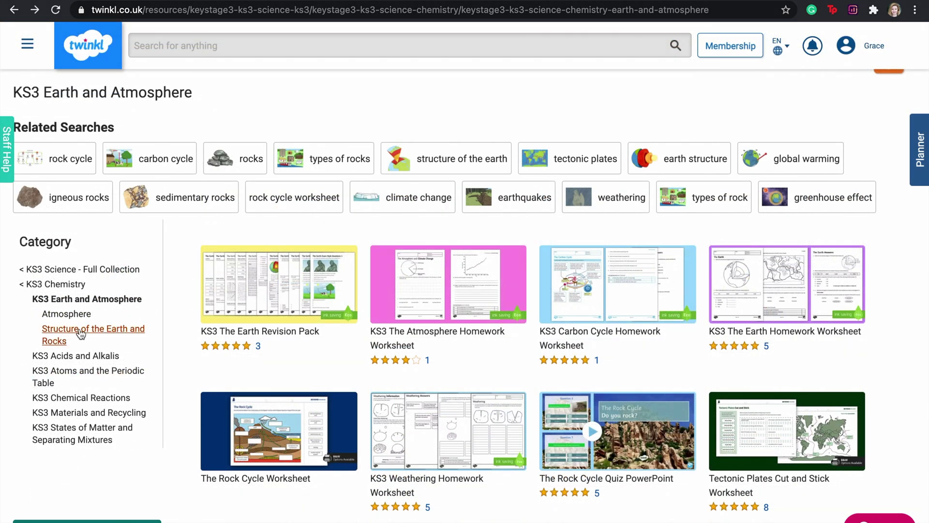
left_click(81, 333)
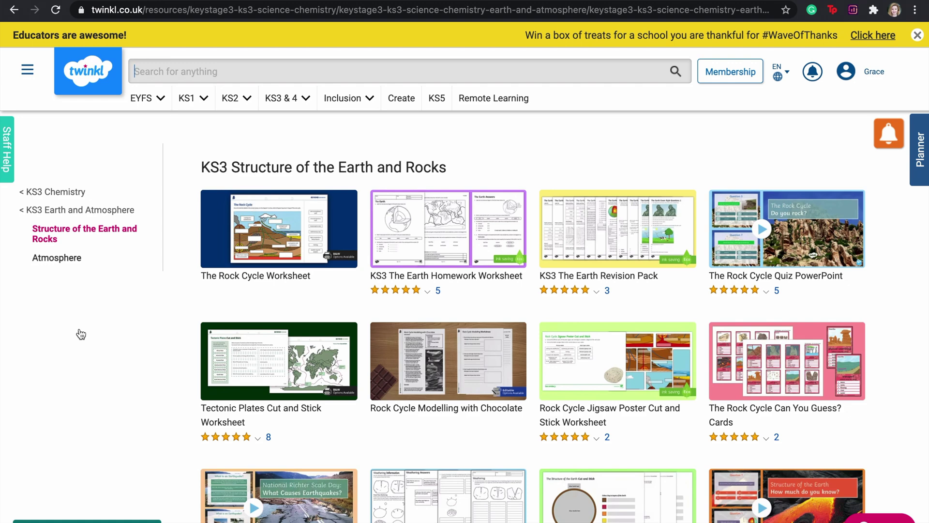
scroll(81, 333, "down", 1)
scroll(81, 333, "down", 1)
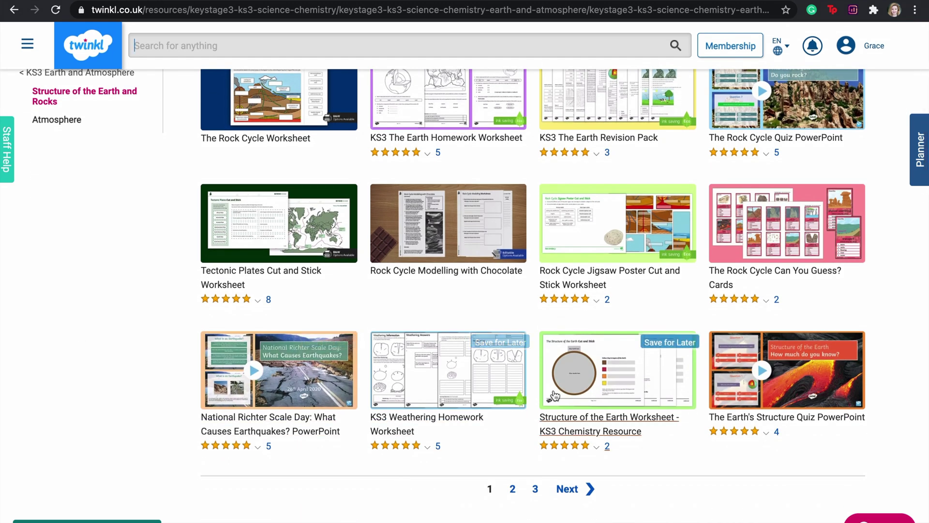
mouse_move(617, 370)
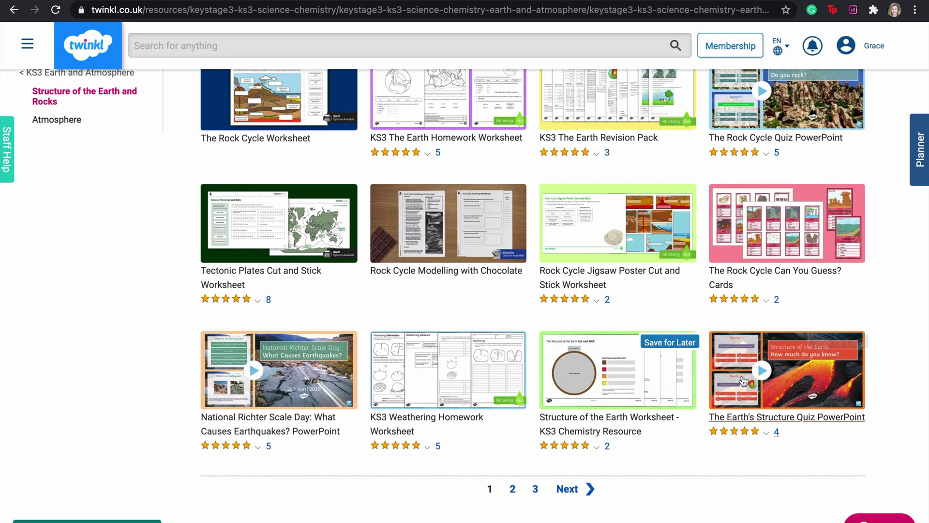
left_click(804, 385)
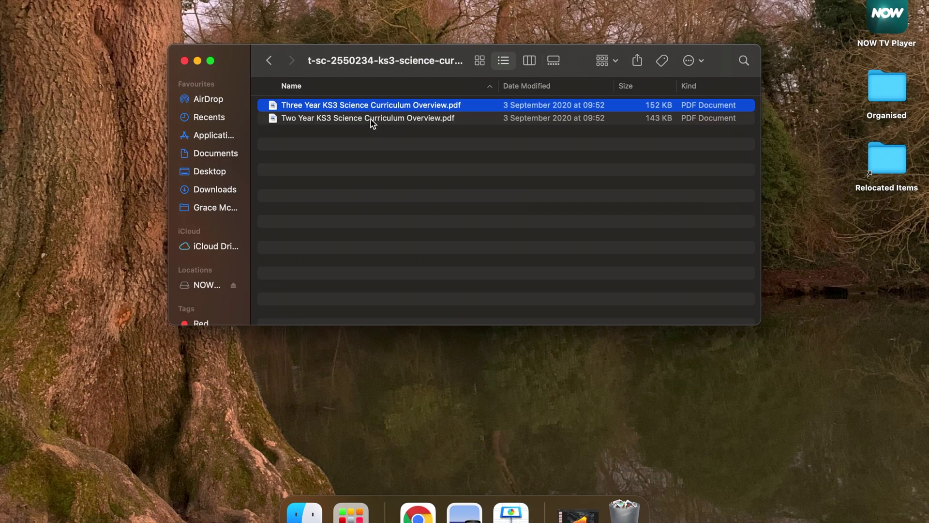
Select the Two Year curriculum overview PDF in the downloads folder
left_click(371, 119)
Preview the Two Year PDF full screen, showing its Year 7 and Year 8 topics
key("space")
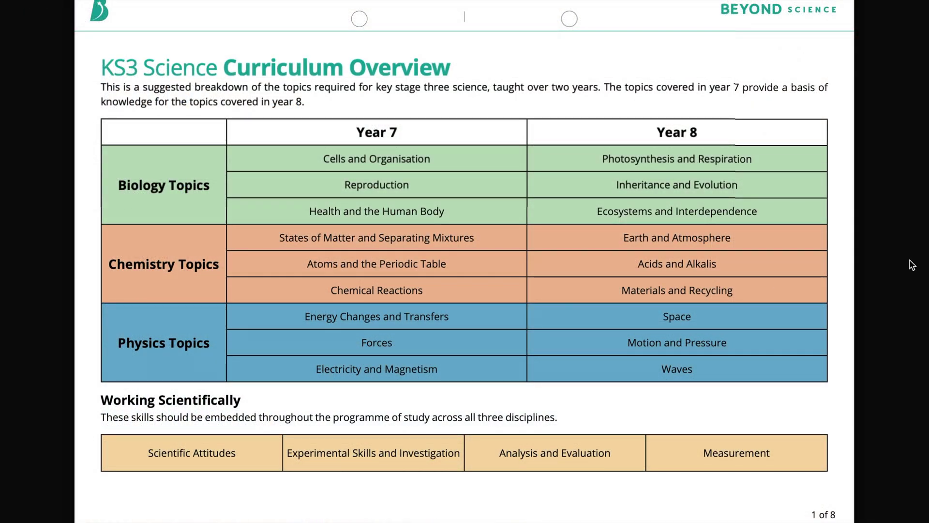